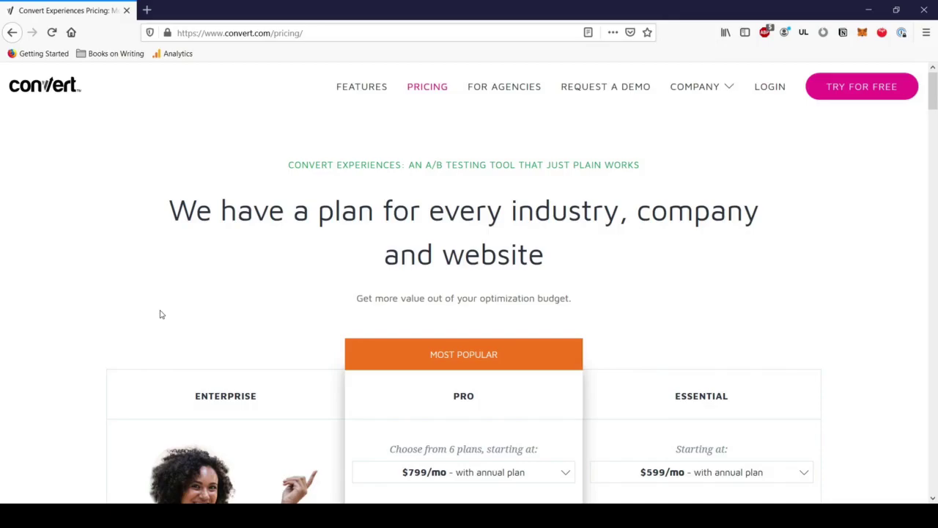
Examine the Pro plan's price options and the feature lists on the Convert pricing page
scroll(274, 337, down, 3)
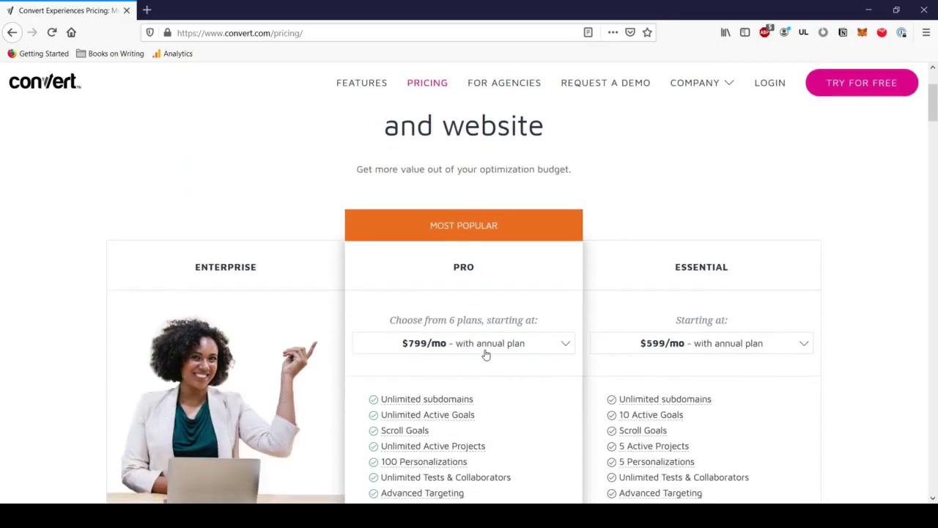
click(489, 349)
scroll(489, 350, down, 4)
scroll(489, 349, down, 3)
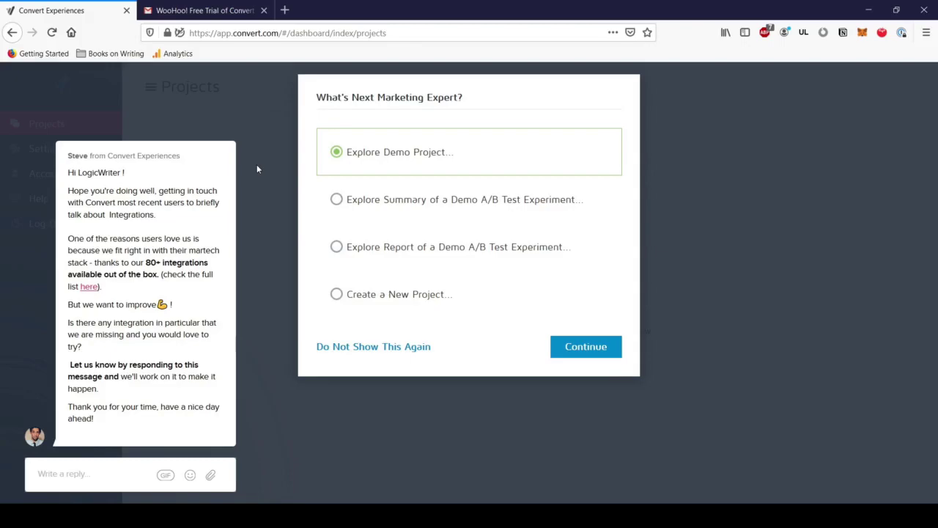
click(337, 295)
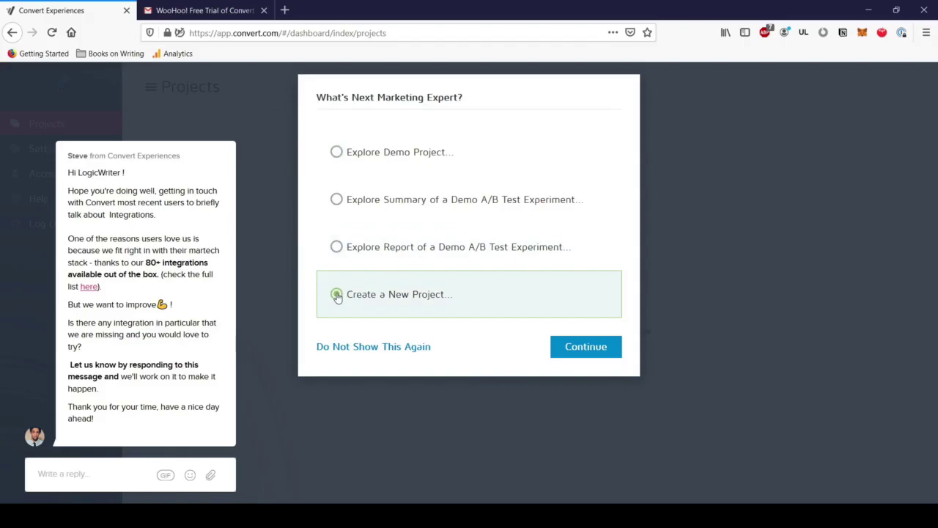
click(587, 348)
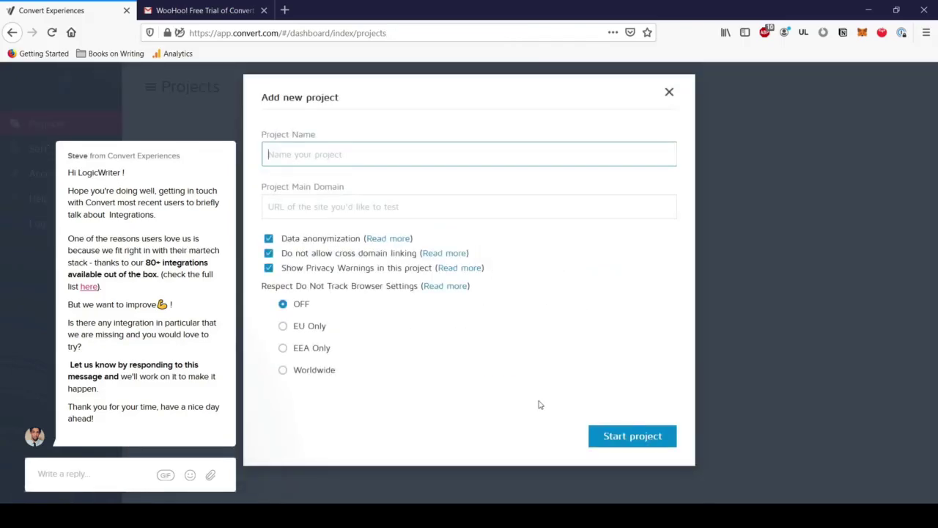
text(Test Project)
key(Tab)
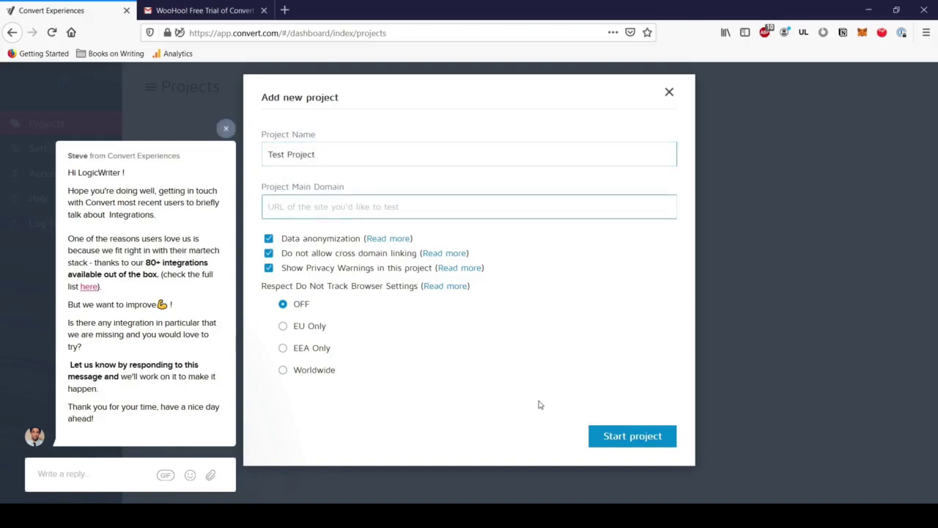
text(https://e)
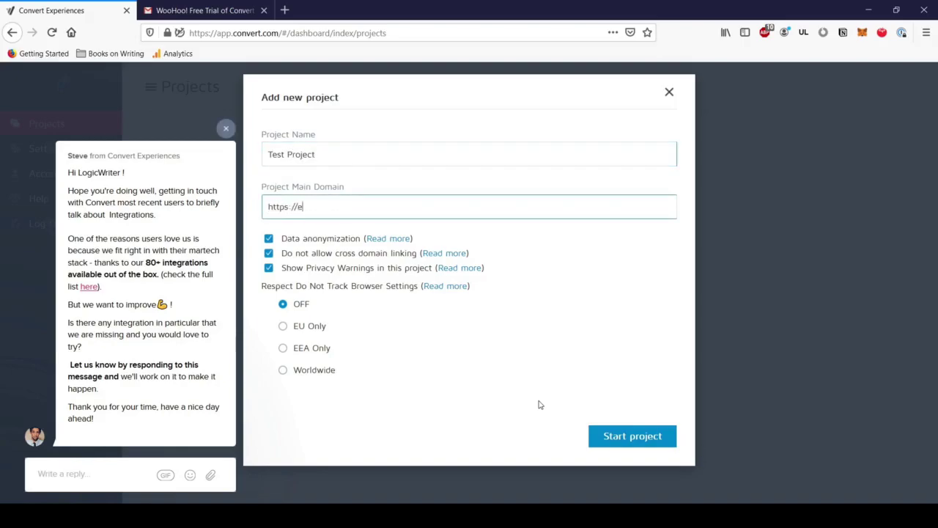
text(xtractorp)
key(BackSpace)
text(api.com)
click(612, 437)
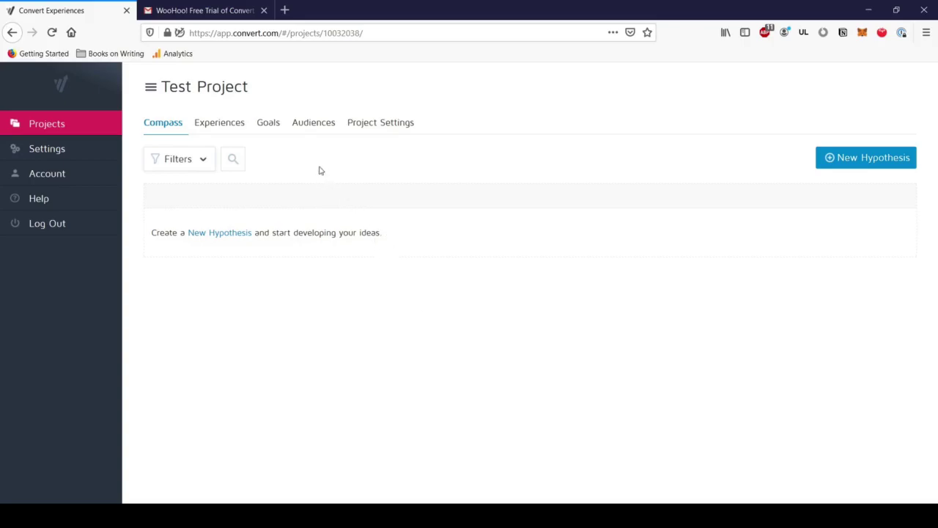
click(231, 127)
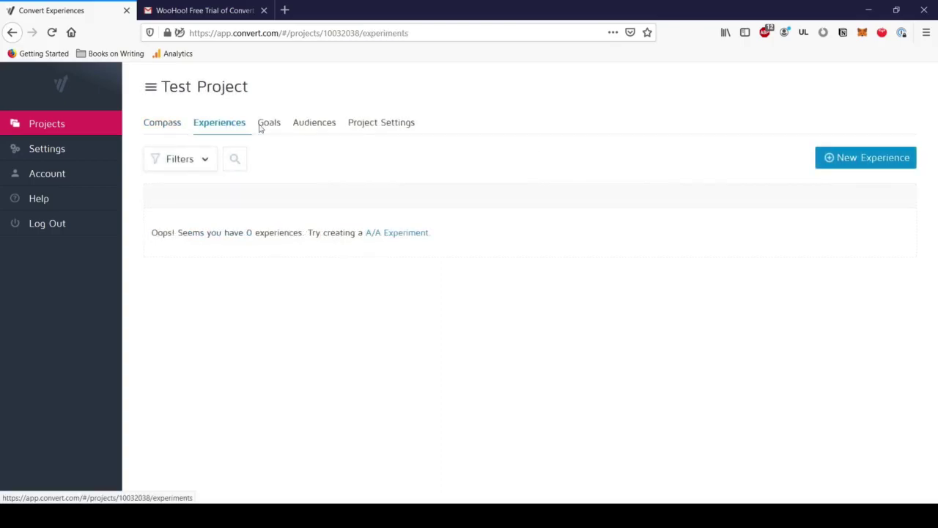
click(840, 163)
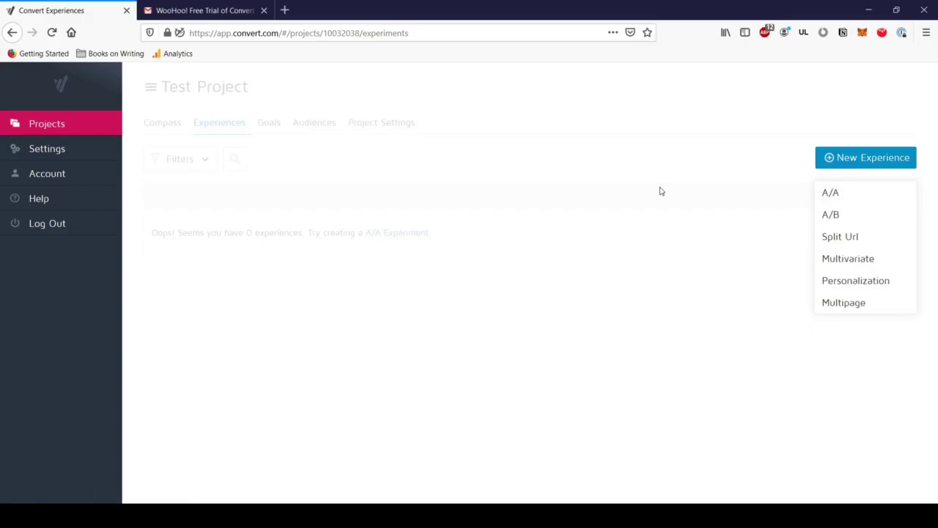
click(844, 218)
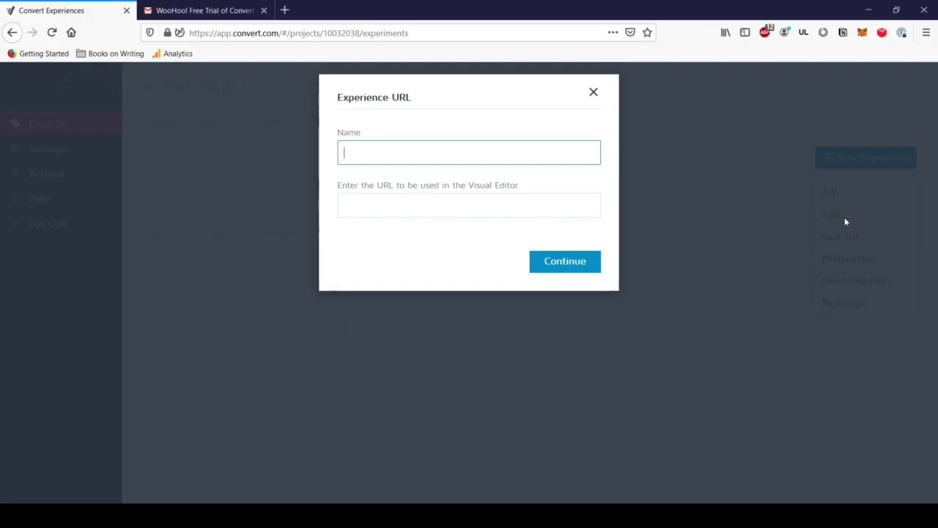
text(CTA Button Te)
key(BackSpace)
text(est)
key(Tab)
text(h)
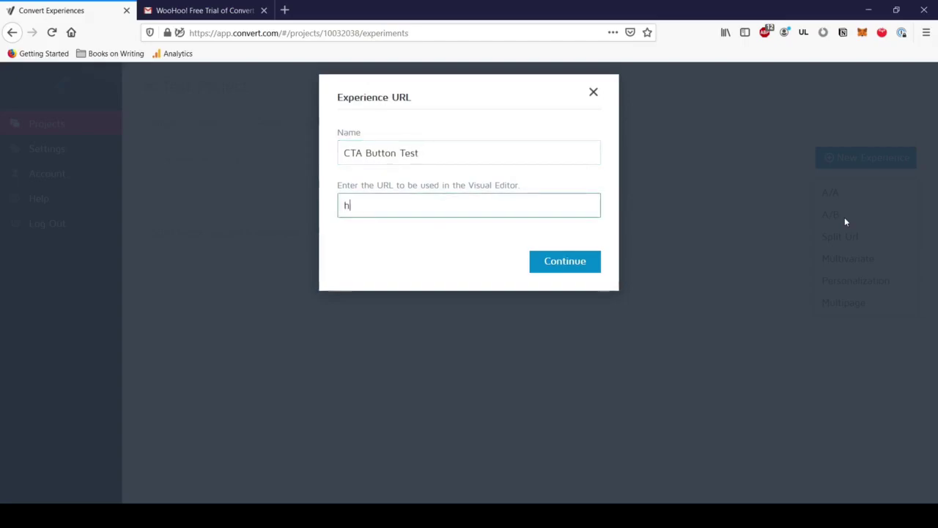
text(ttps://extractorapi.com)
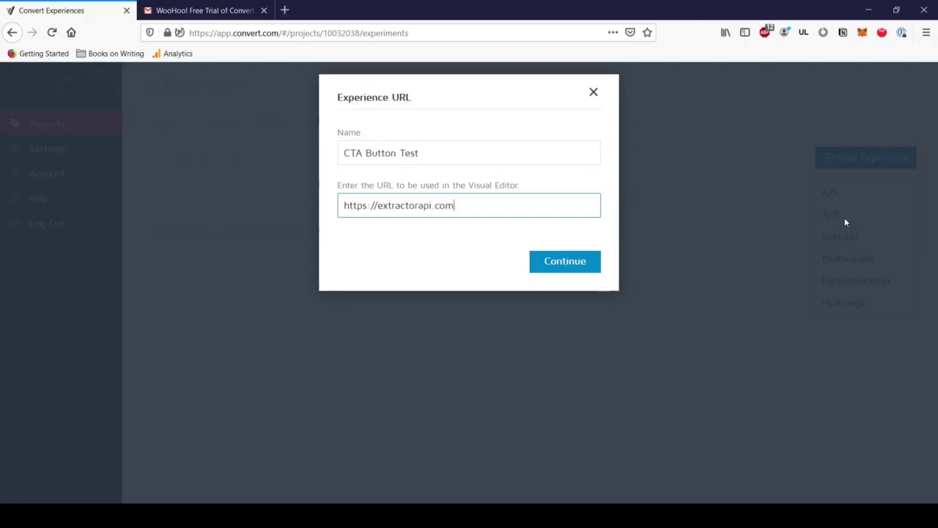
click(569, 262)
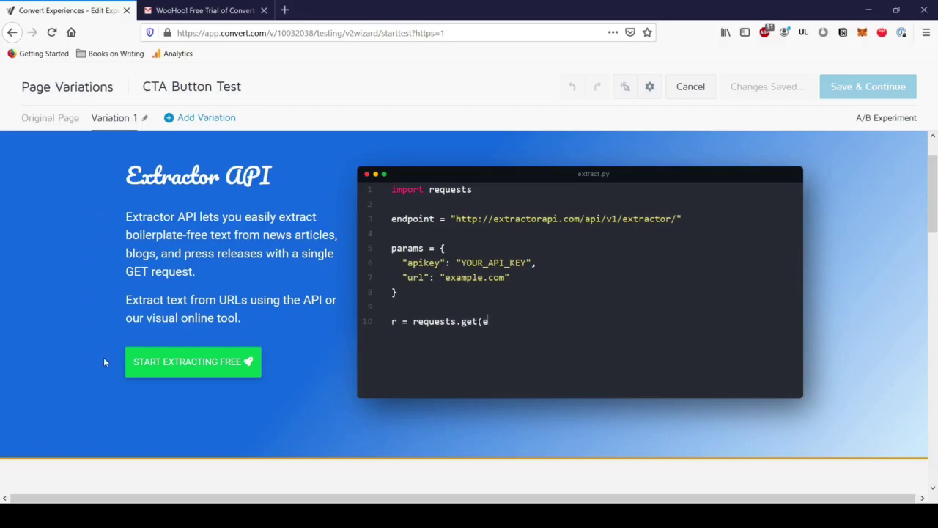
Change the green call-to-action button's text in Variation 1 to "Start Extracting Now" and save the variation to continue
click(157, 362)
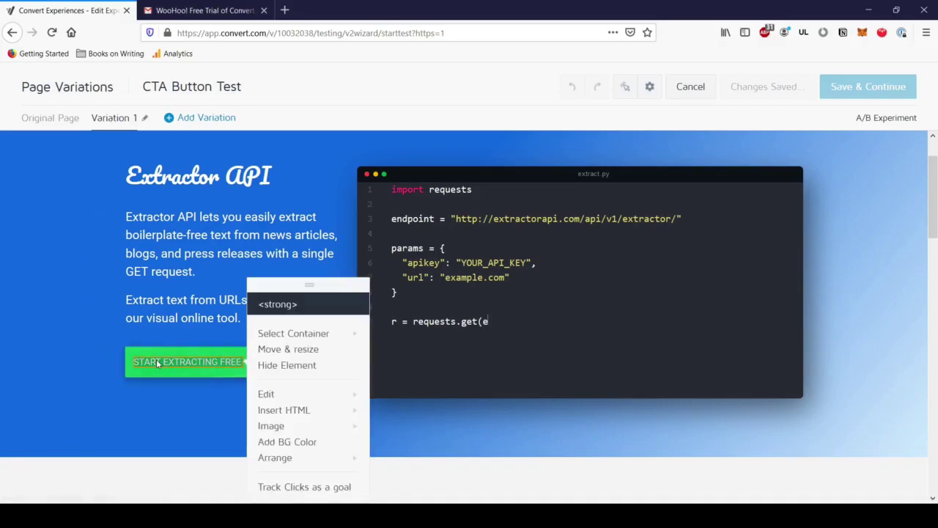
mouse_move(297, 394)
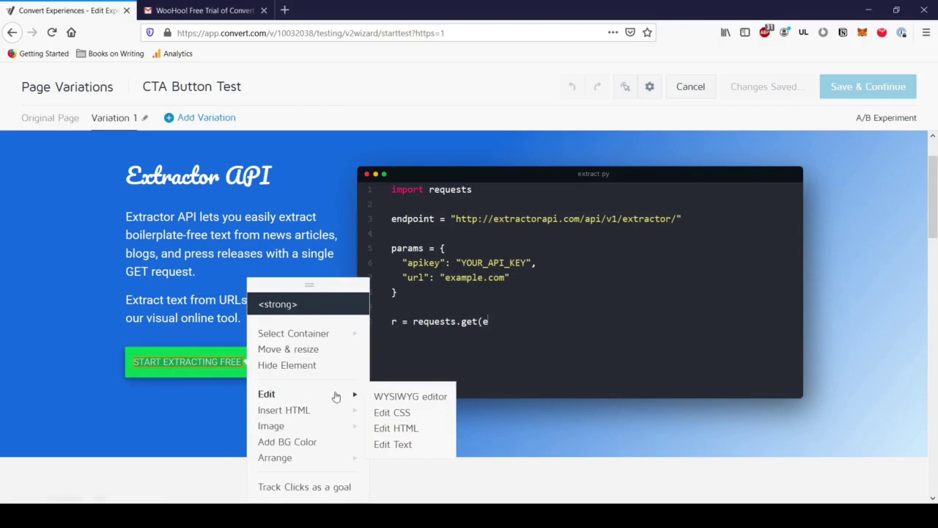
click(398, 447)
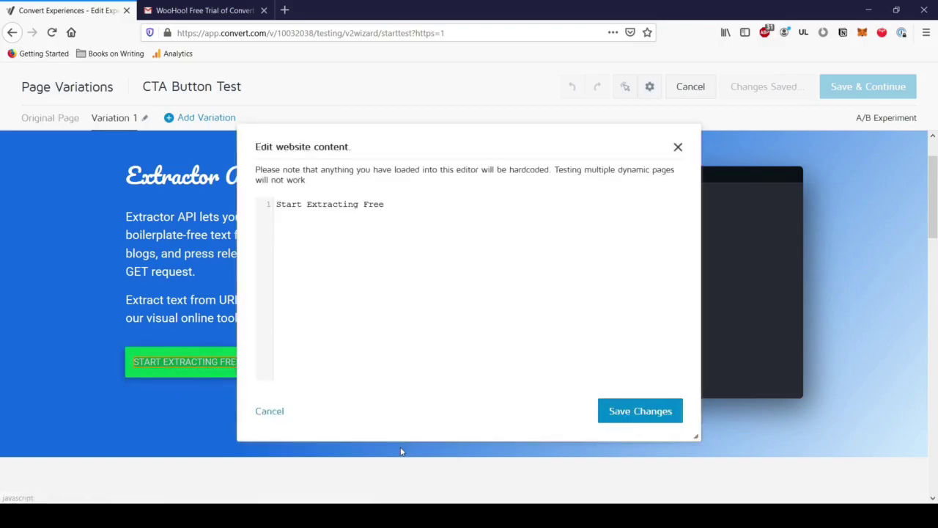
double_click(373, 205)
text(Now)
click(628, 411)
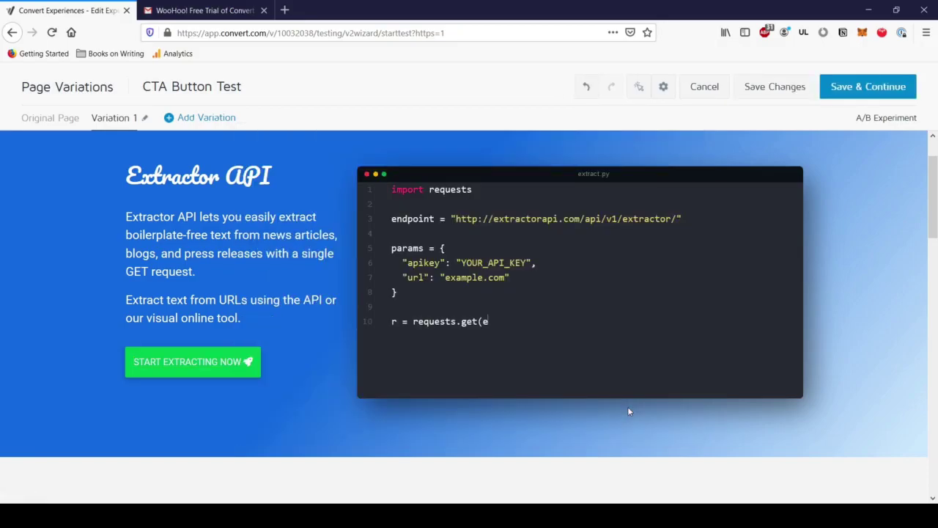
click(864, 87)
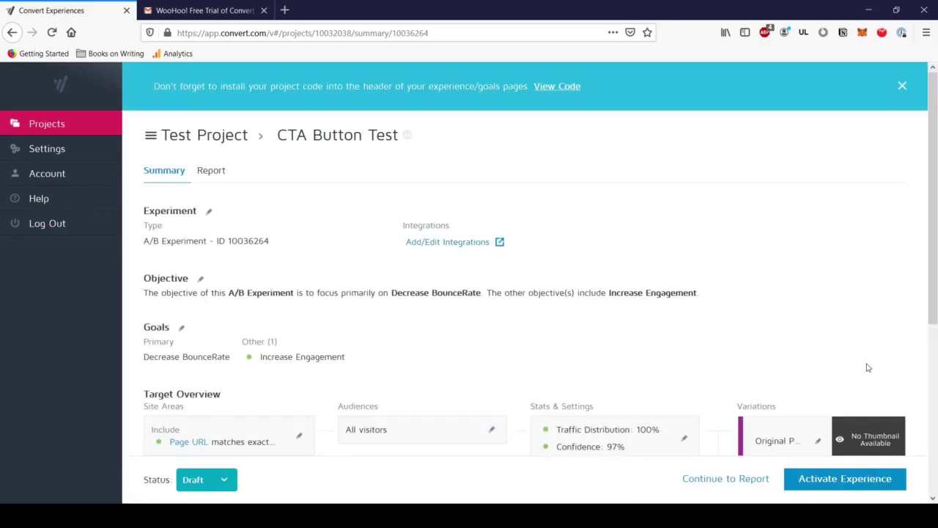
Review the experiment summary's goals, targeting and variations, and open the objective text without changing it
scroll(867, 367, down, 3)
scroll(867, 367, up, 2)
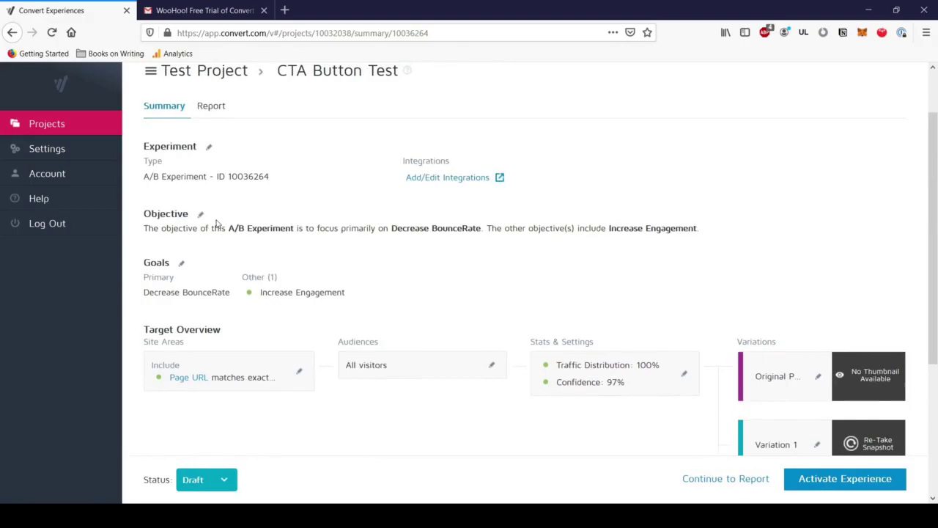
scroll(216, 224, down, 3)
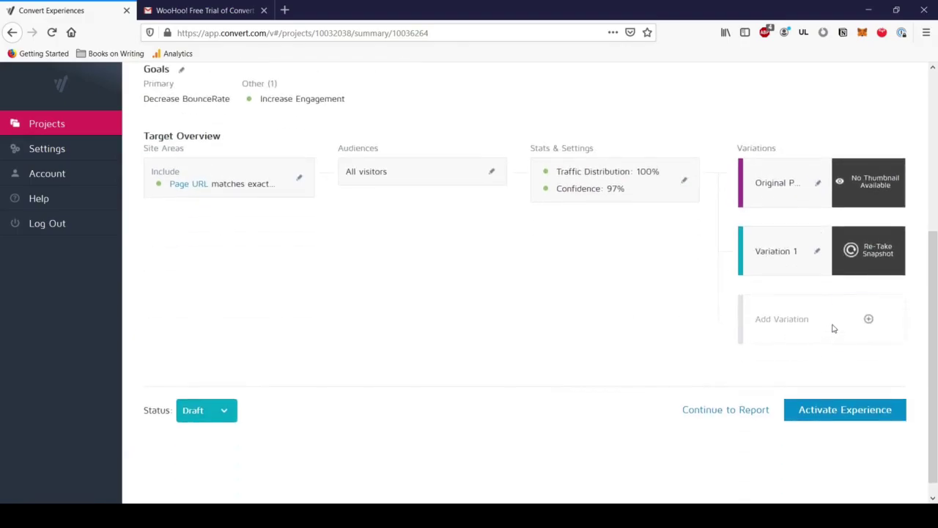
scroll(834, 330, up, 3)
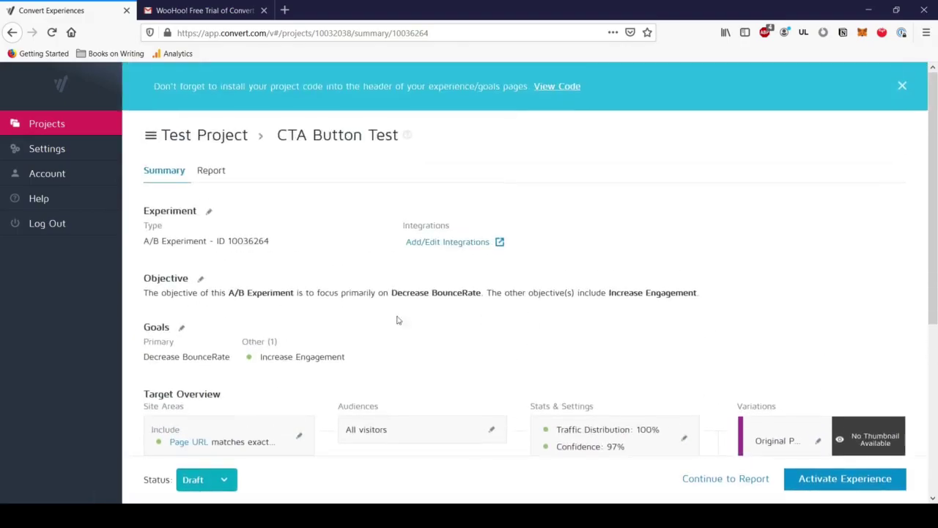
click(200, 280)
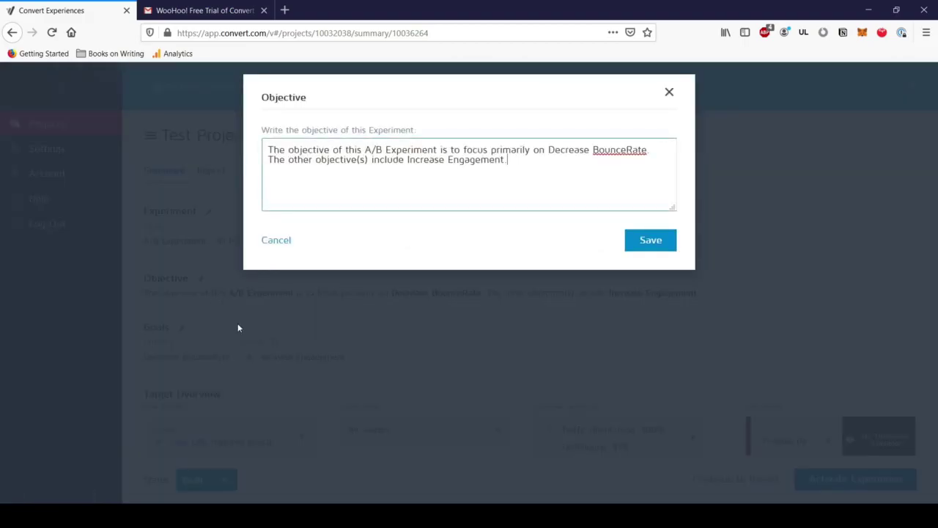
click(269, 242)
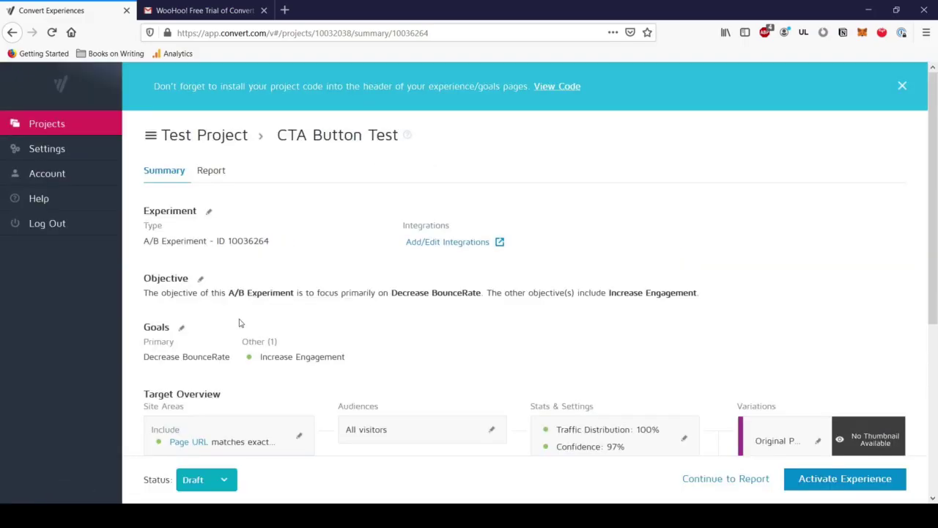
click(183, 328)
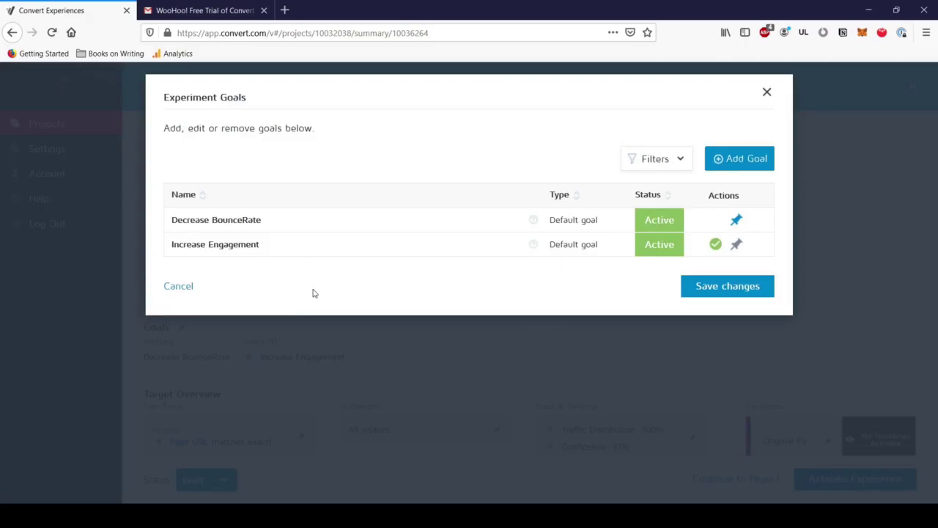
click(728, 173)
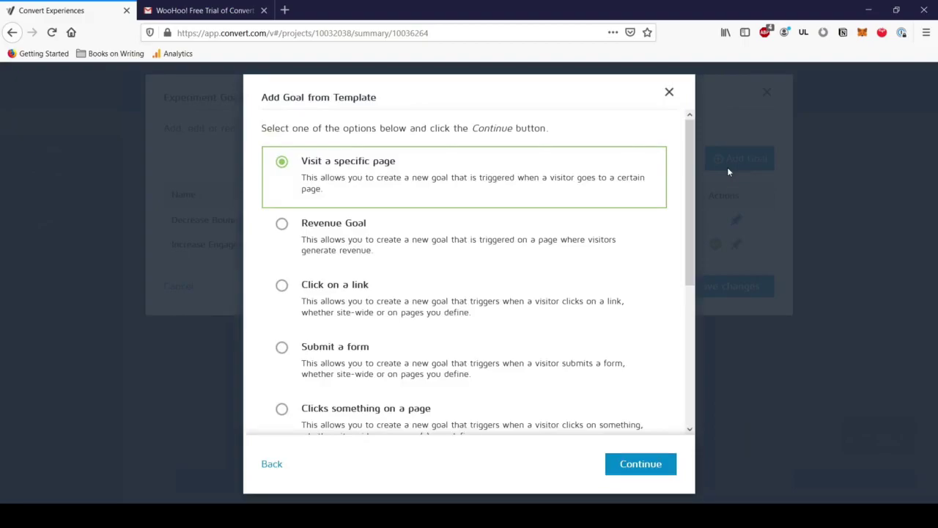
click(649, 468)
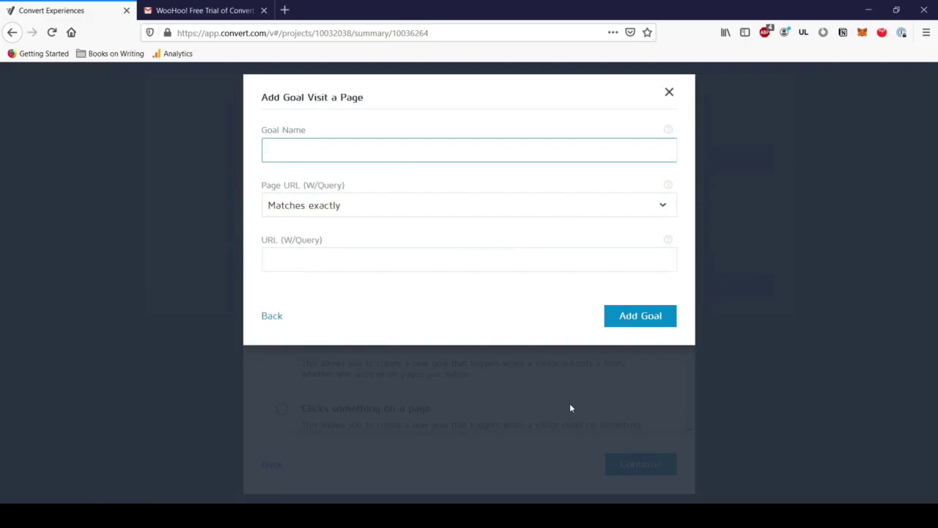
text(Pricing Page)
click(462, 264)
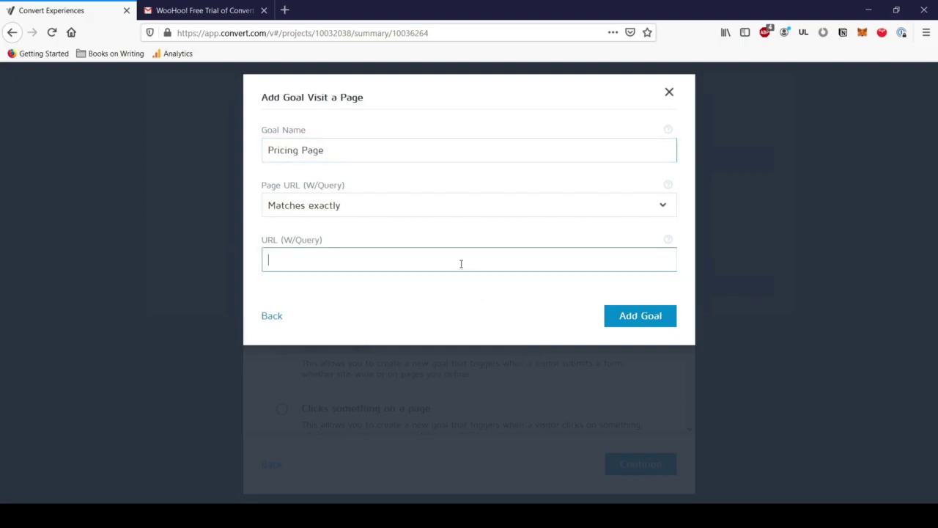
text(https://extractorapi.com/extr)
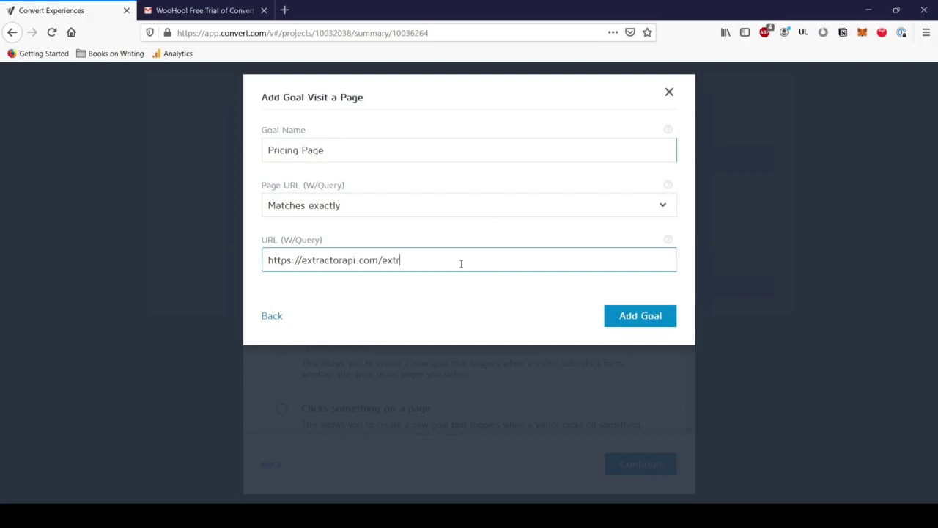
text(actor-api-pricing/)
click(640, 308)
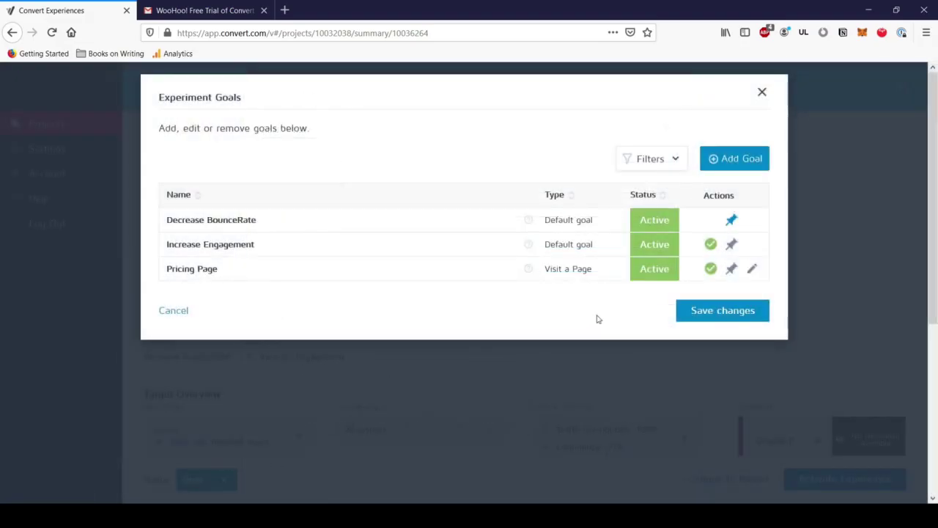
click(731, 271)
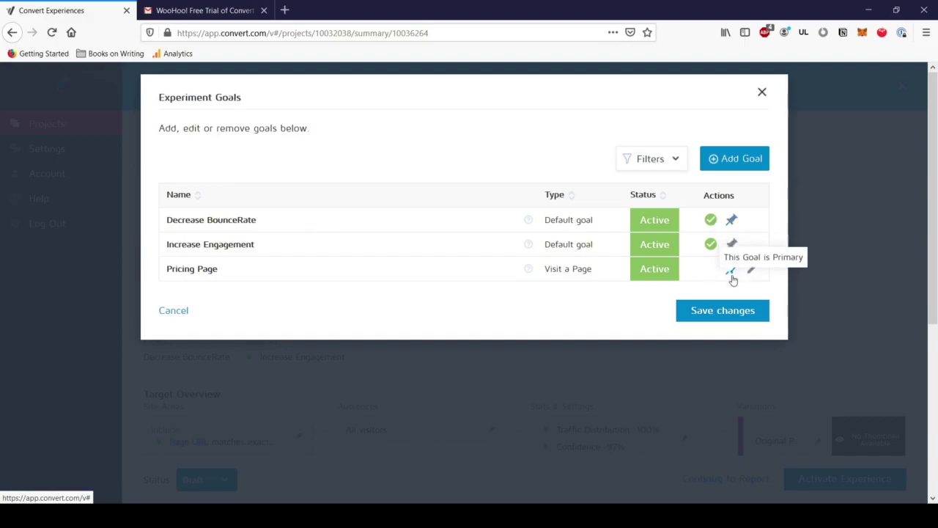
click(725, 315)
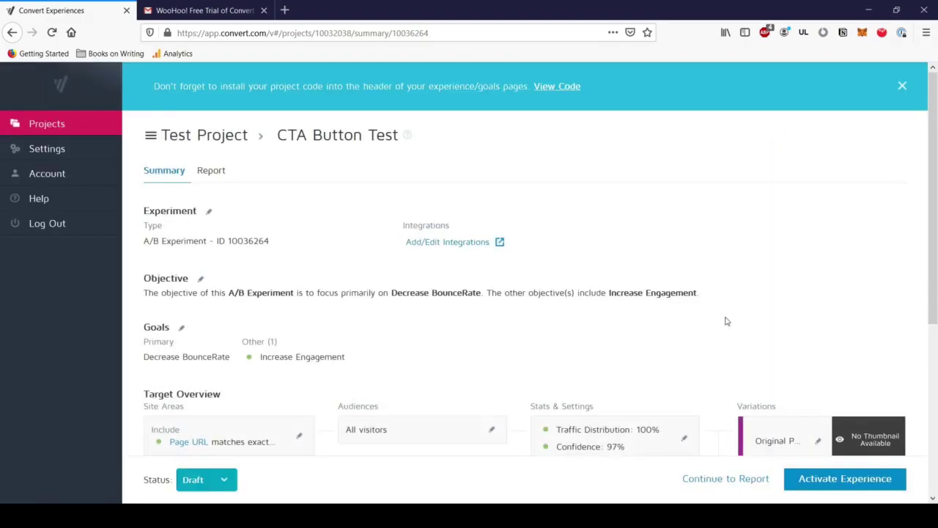
Activate the CTA Button Test experience and look through its summary and full report
scroll(726, 321, down, 5)
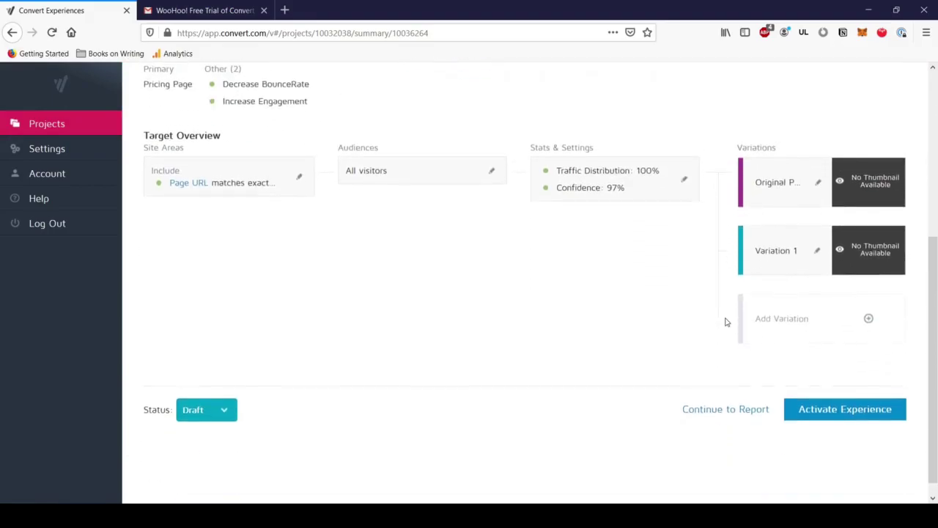
click(823, 407)
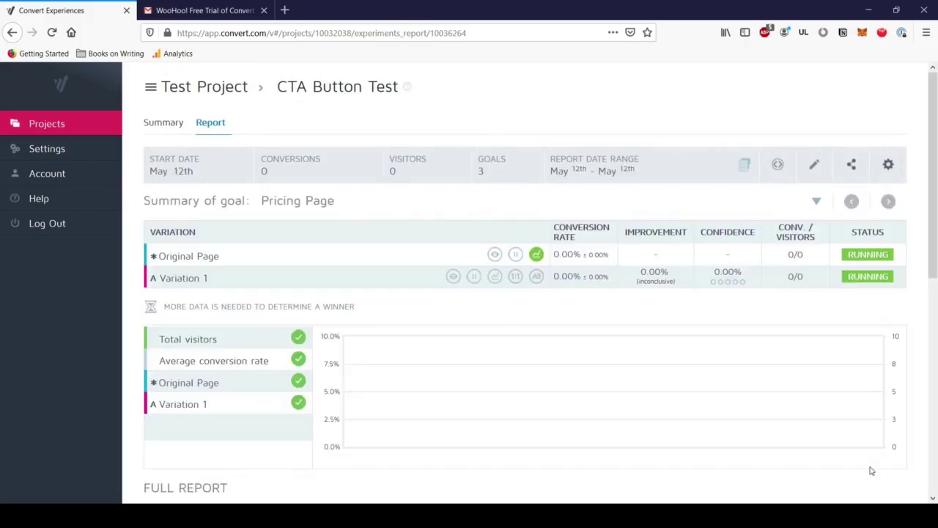
scroll(871, 470, down, 5)
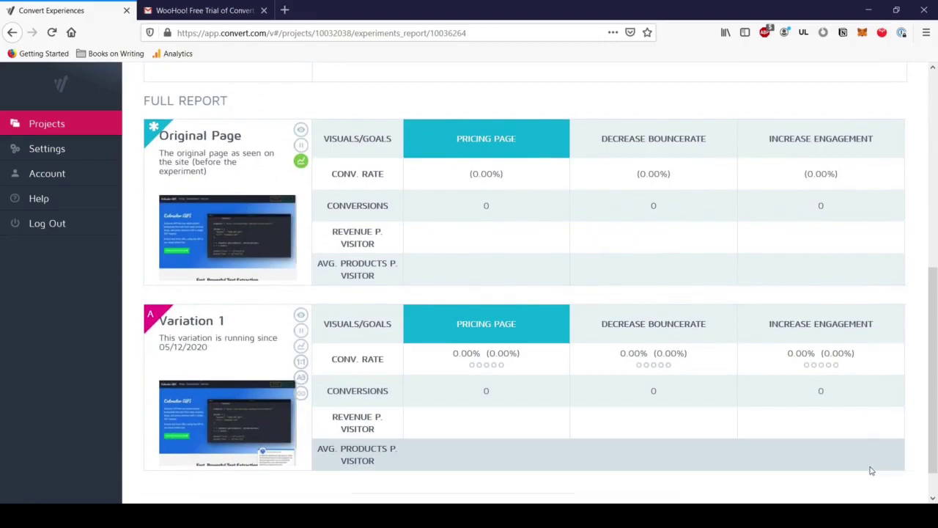
scroll(872, 471, up, 5)
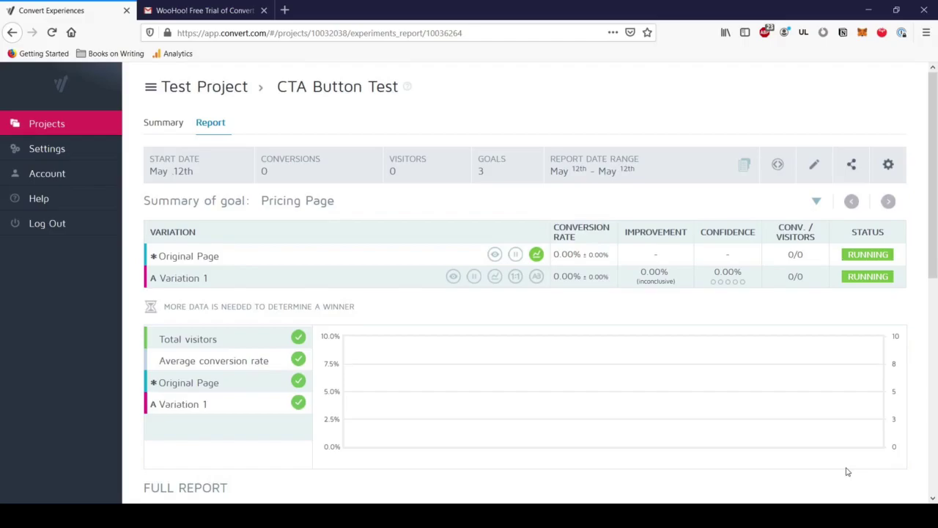
View the basic tracking code snippet in the Test Project's settings and close it again
click(46, 123)
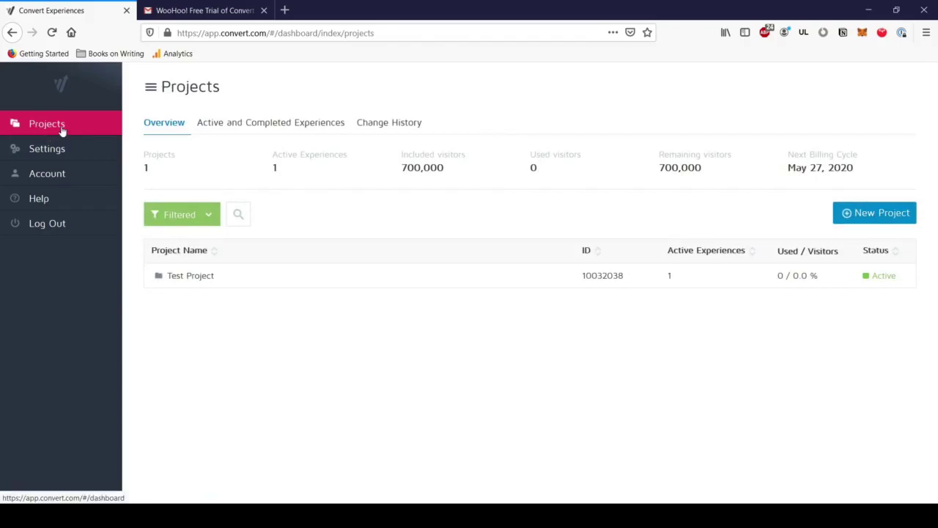
click(187, 276)
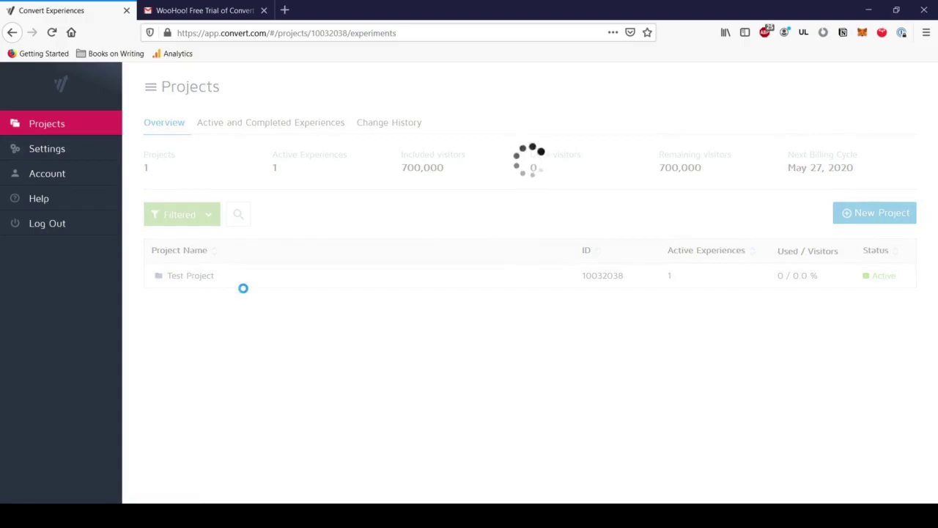
click(365, 123)
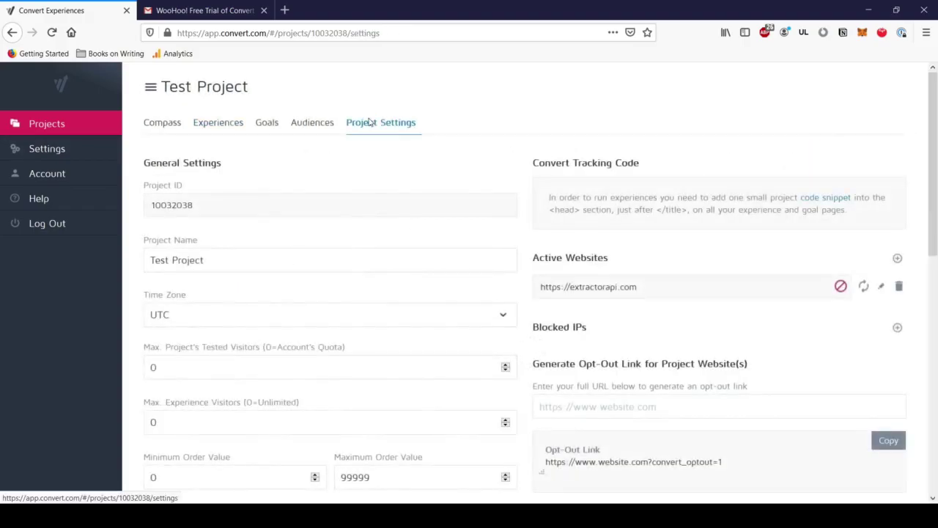
click(843, 198)
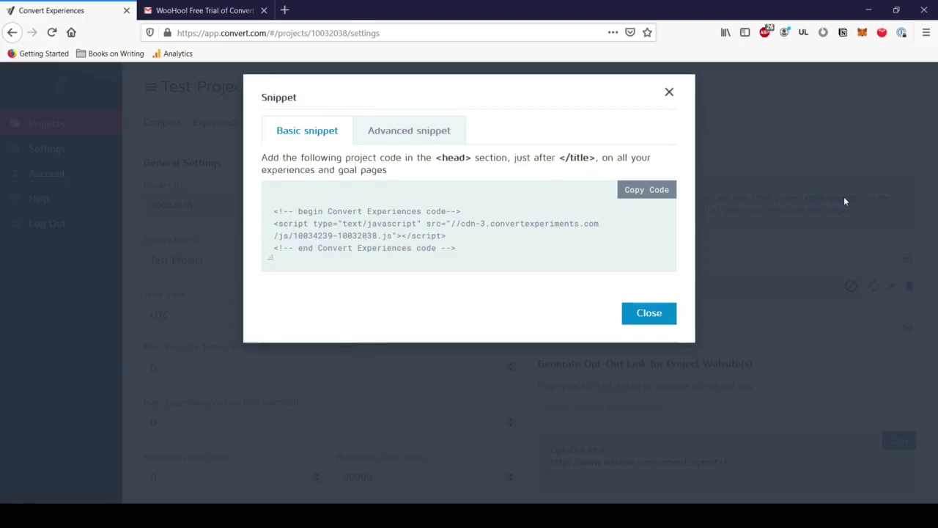
click(652, 315)
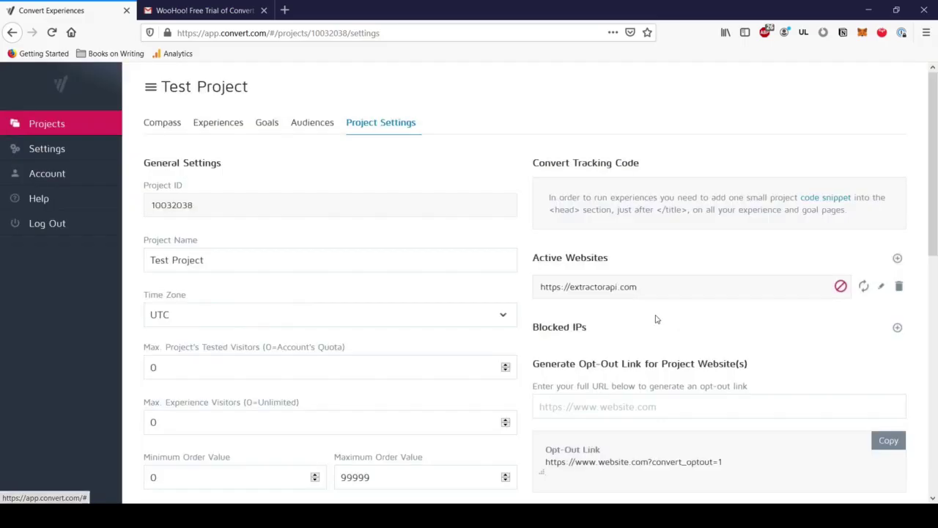
Reopen the CTA Button Test experience from Test Project and view the project code snippet from its summary
click(31, 127)
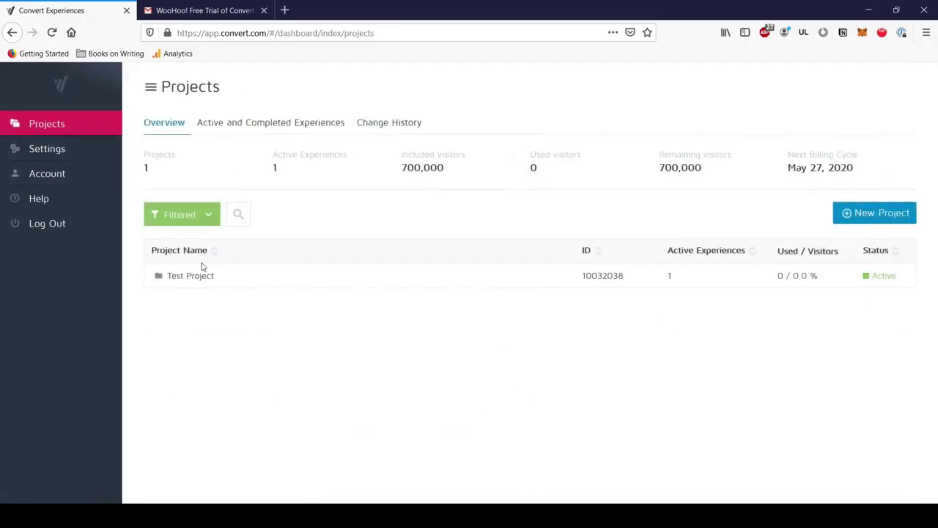
click(195, 277)
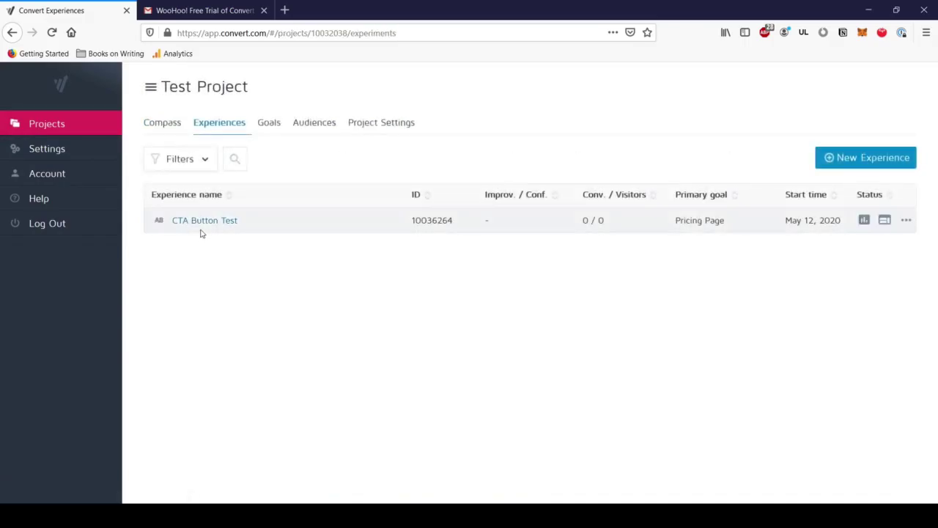
click(203, 220)
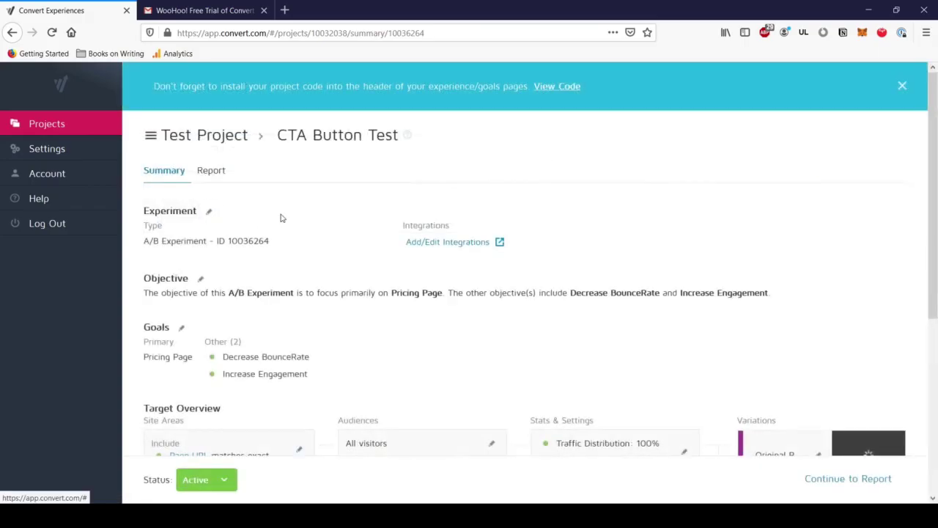
click(562, 86)
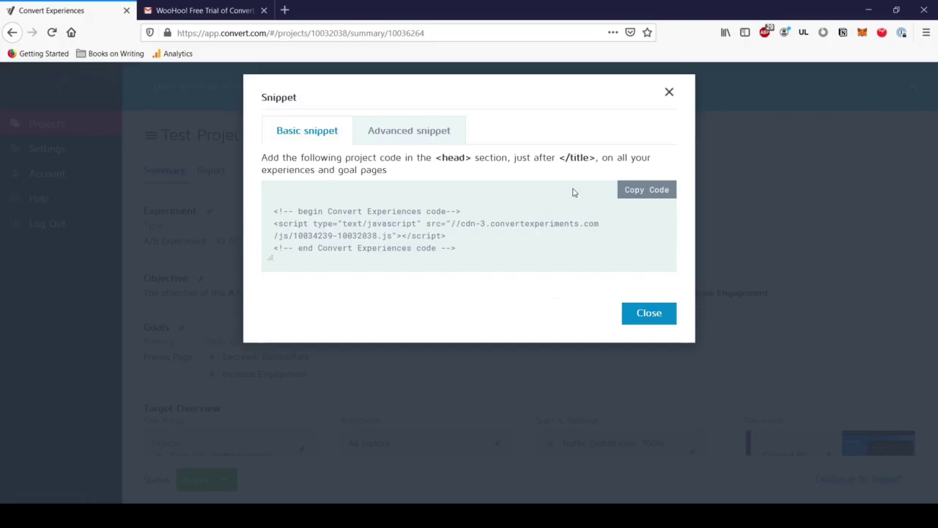